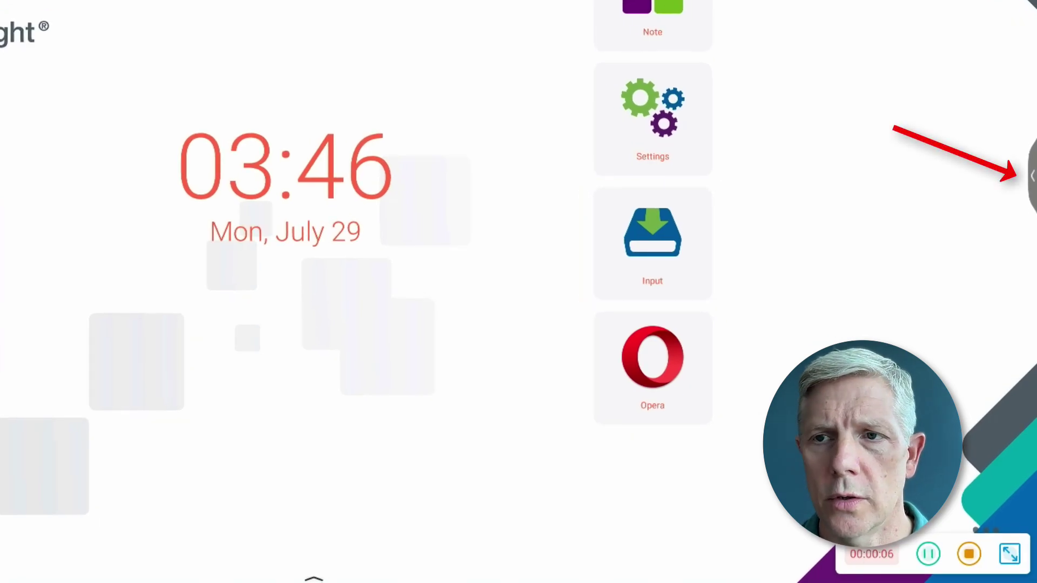
Step: Switch the Mimio panel's input source to HDMI1 under Common settings
{"action": "left_click", "coordinate": [1032, 175]}
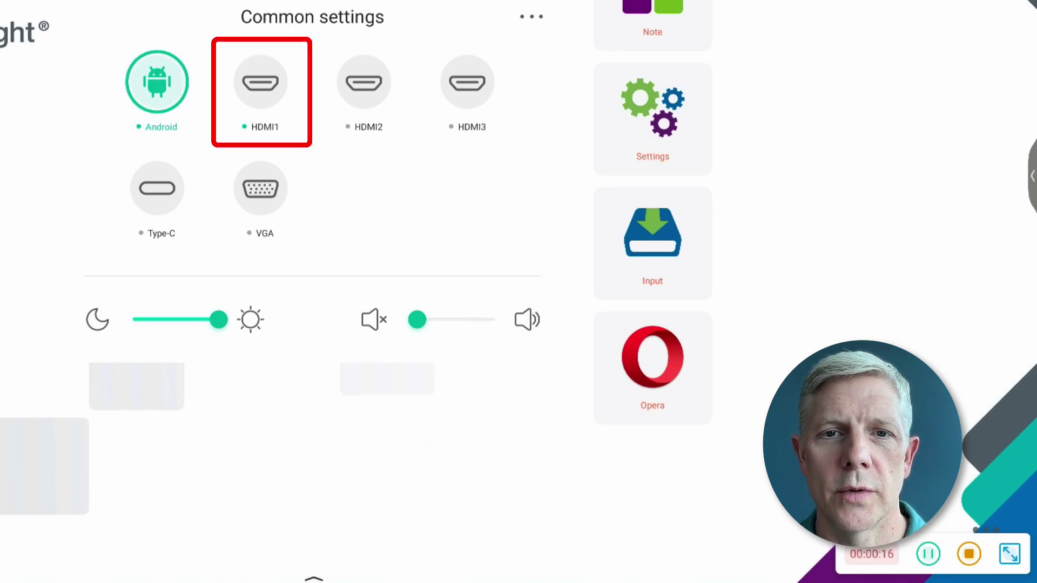
{"action": "left_click", "coordinate": [260, 82]}
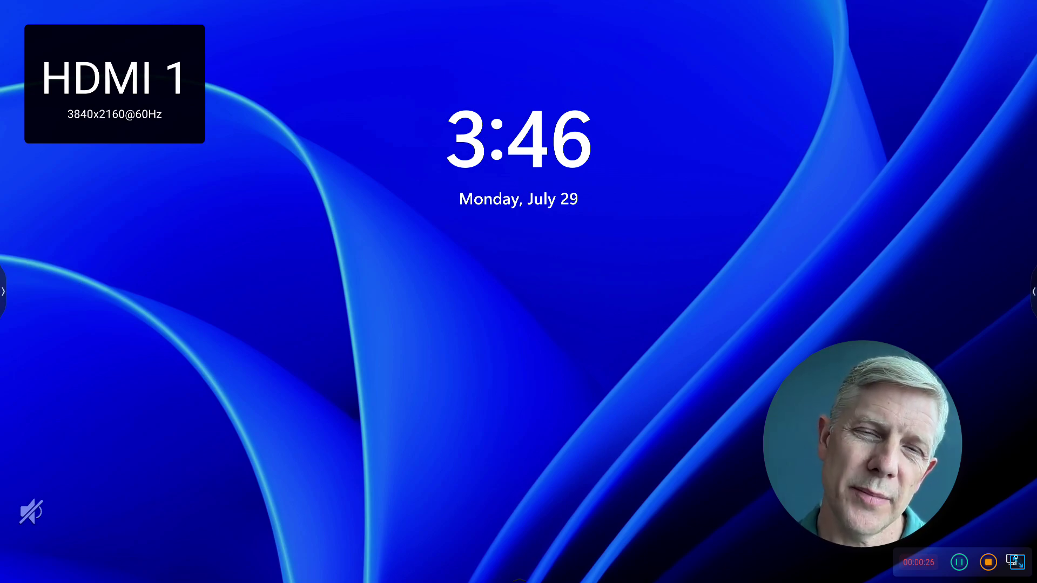
Step: Sign in to Windows as Other user with the district work account's user name and password
{"action": "key", "text": "space"}
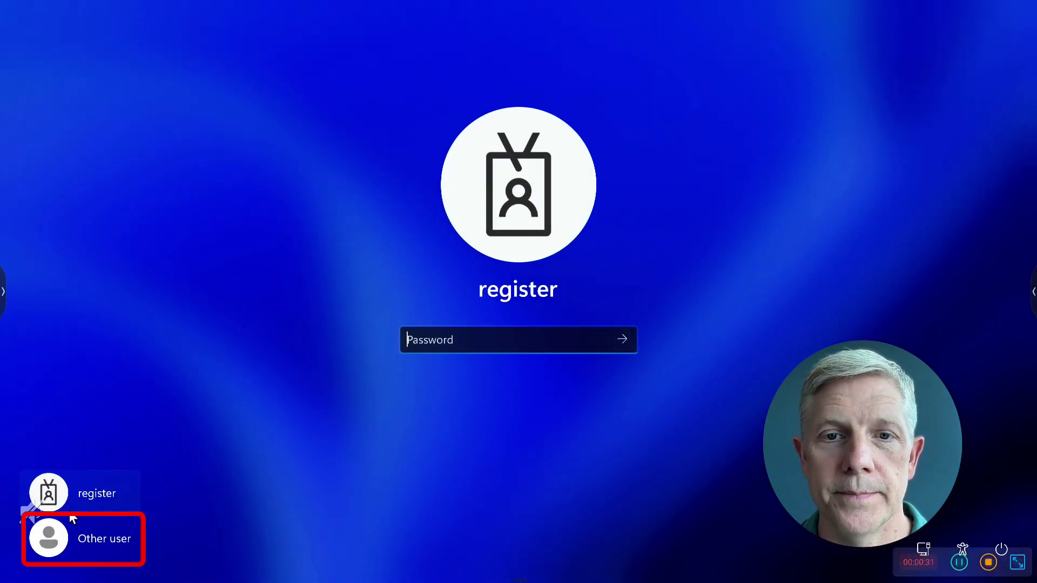
{"action": "left_click", "coordinate": [104, 540]}
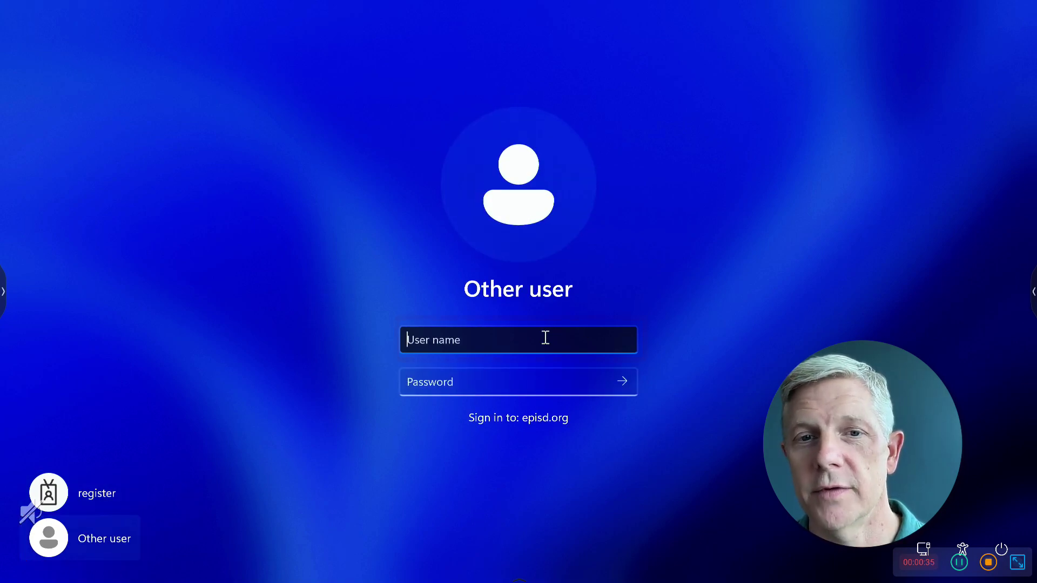
{"action": "type", "text": "username"}
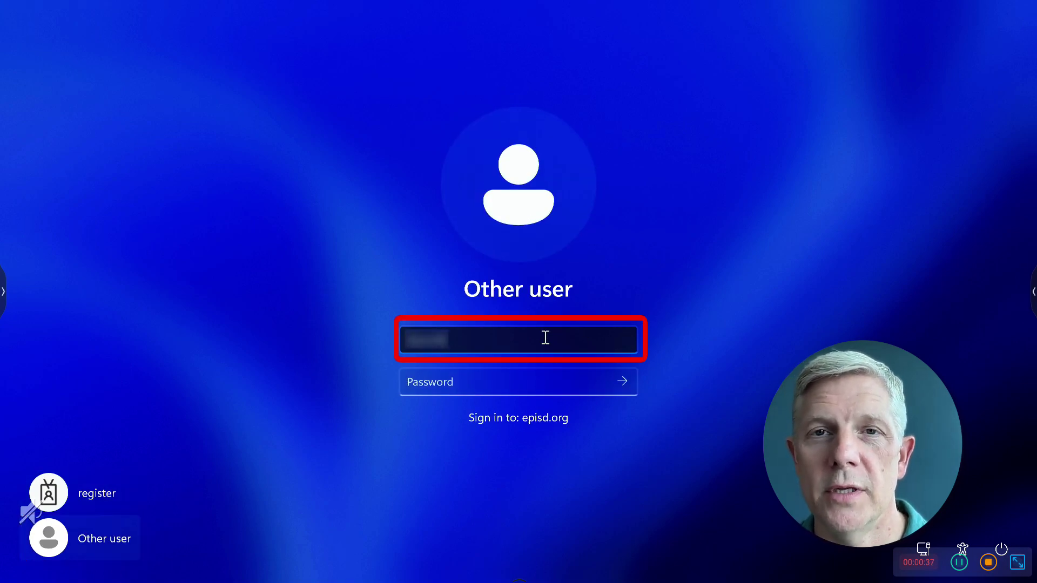
{"action": "type", "text": "@episd"}
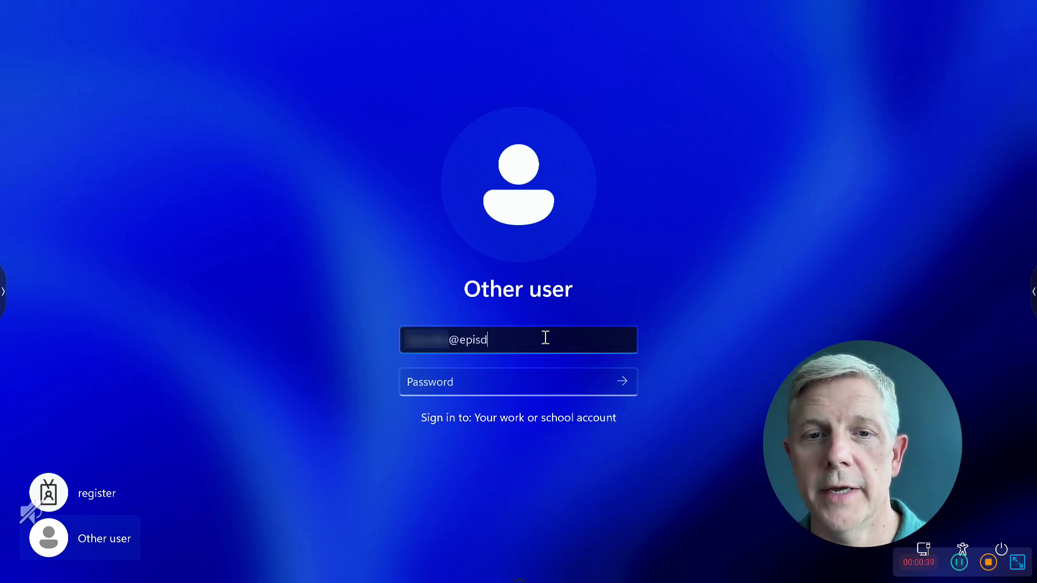
{"action": "type", "text": ".org"}
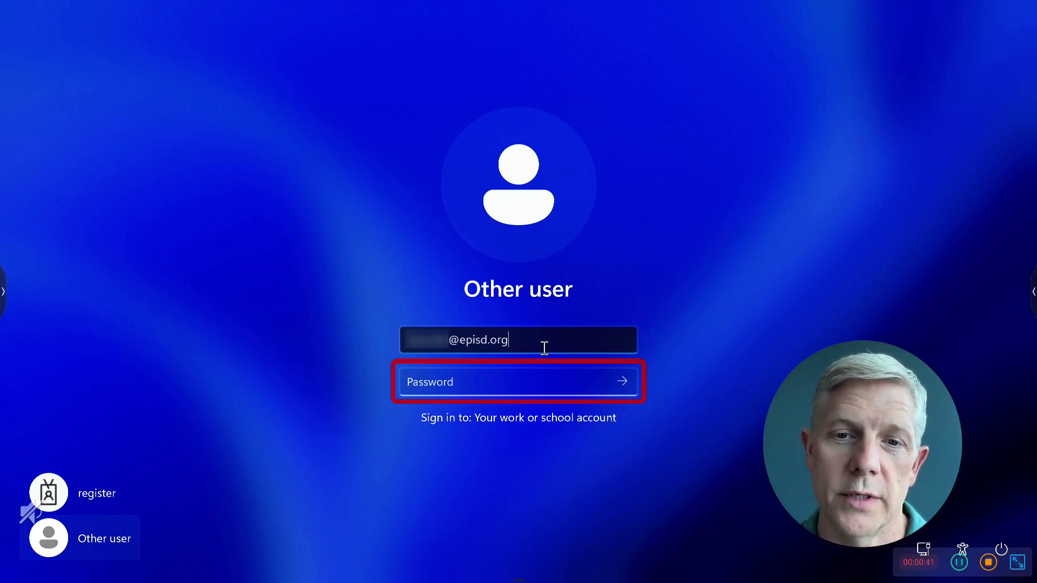
{"action": "left_click", "coordinate": [540, 386]}
{"action": "type", "text": "password"}
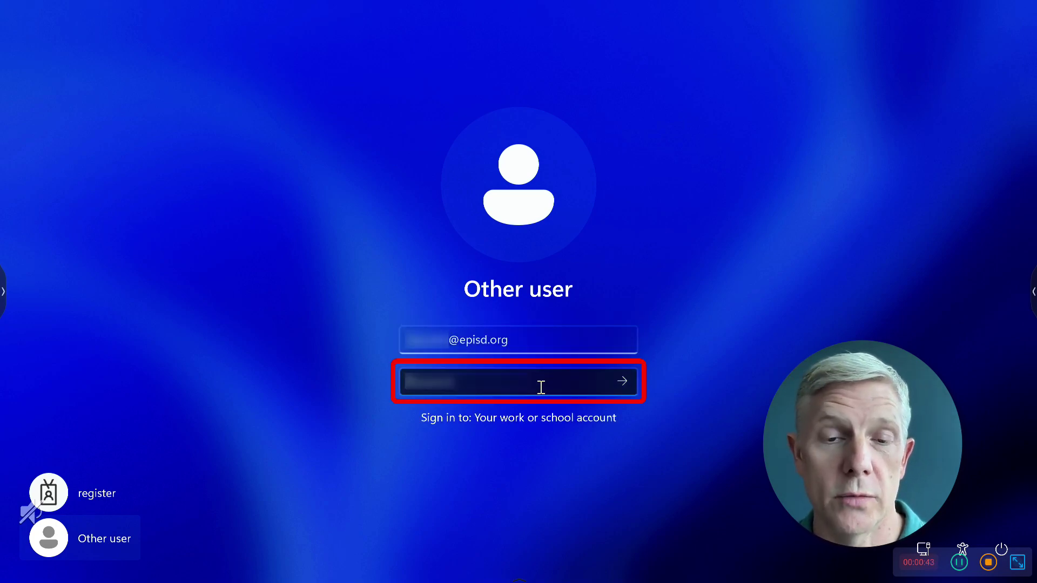
{"action": "type", "text": "word"}
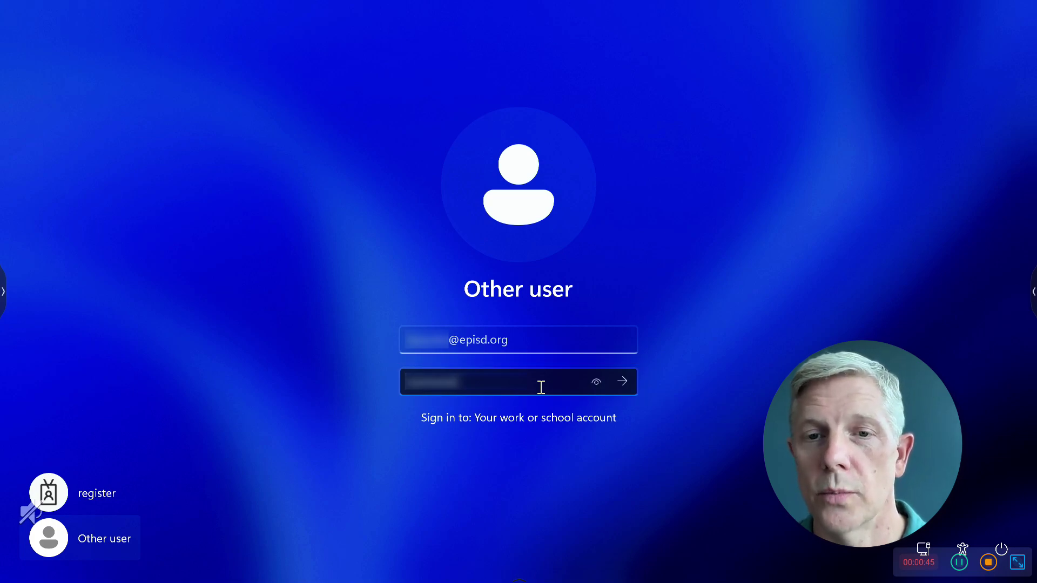
{"action": "type", "text": "1234"}
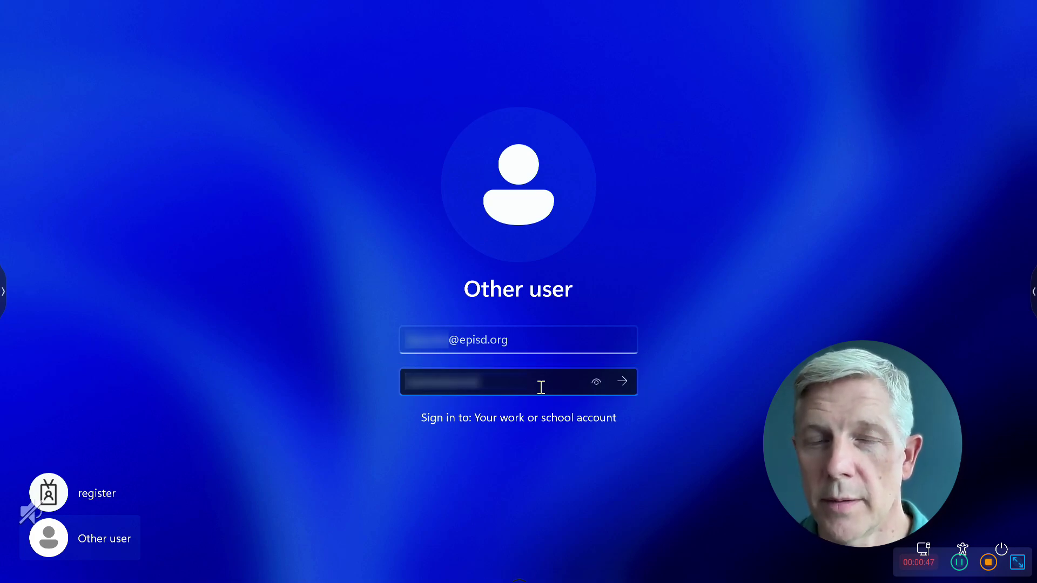
{"action": "type", "text": "5678"}
{"action": "key", "text": "Return"}
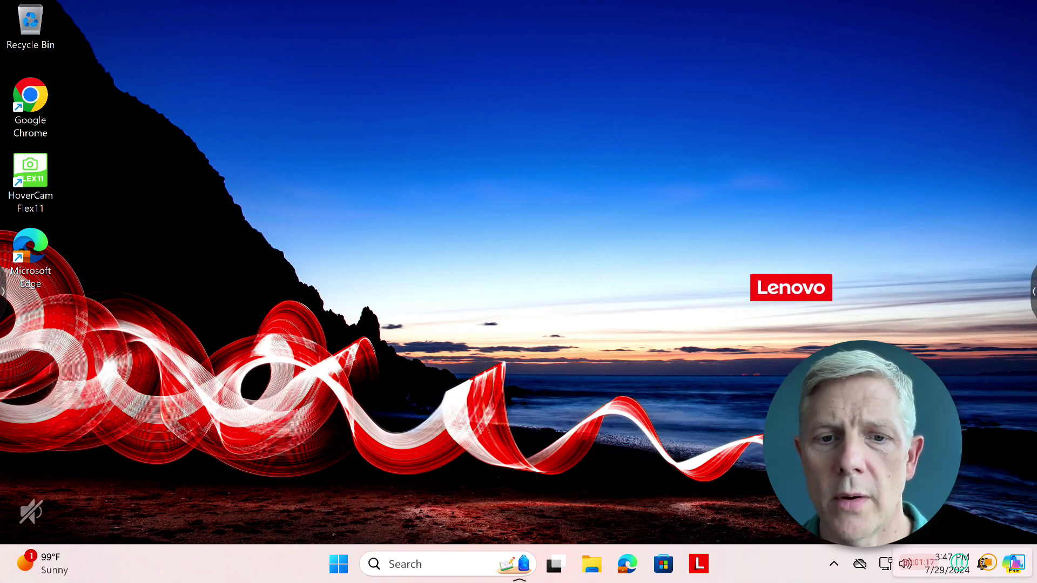
{"action": "left_click", "coordinate": [340, 571]}
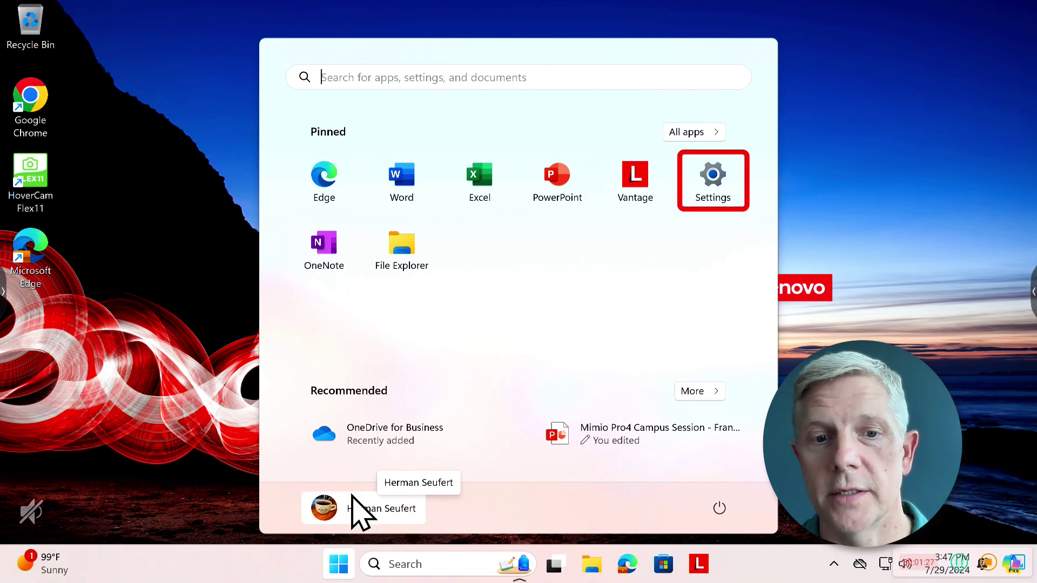
{"action": "left_click", "coordinate": [335, 562]}
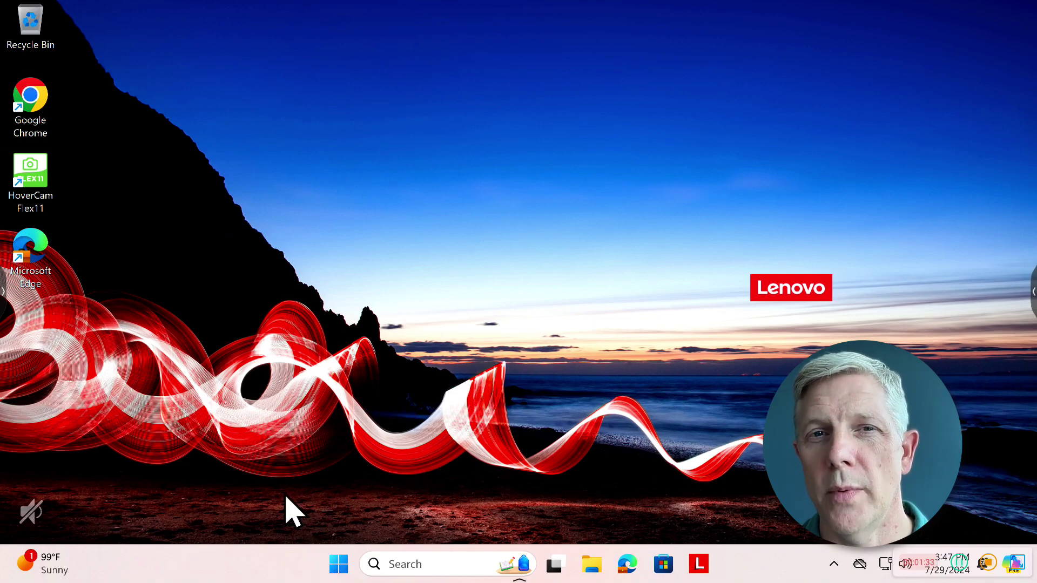
{"action": "left_click", "coordinate": [31, 92]}
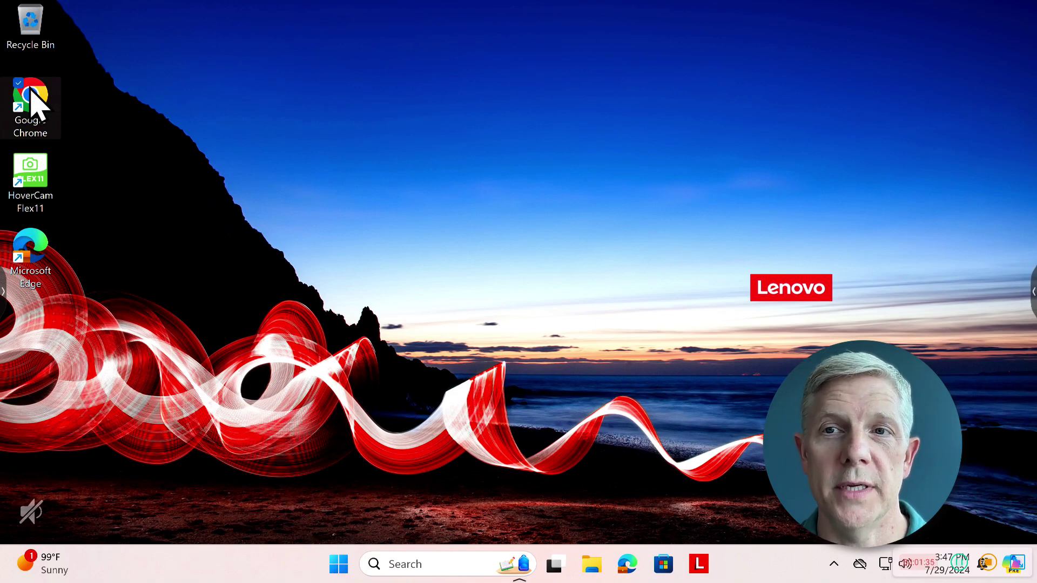
{"action": "double_click", "coordinate": [31, 92]}
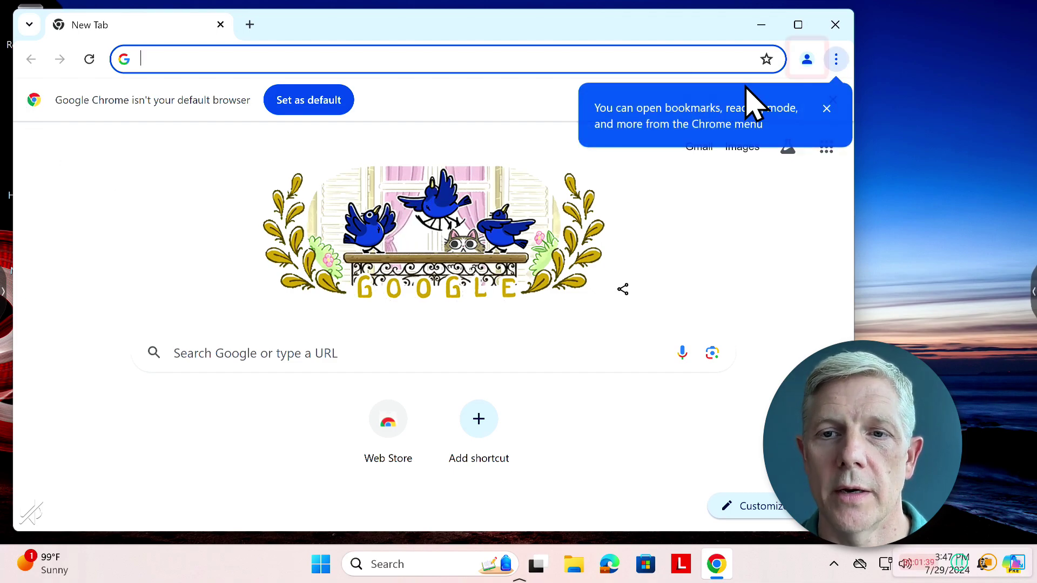
{"action": "left_click", "coordinate": [807, 60]}
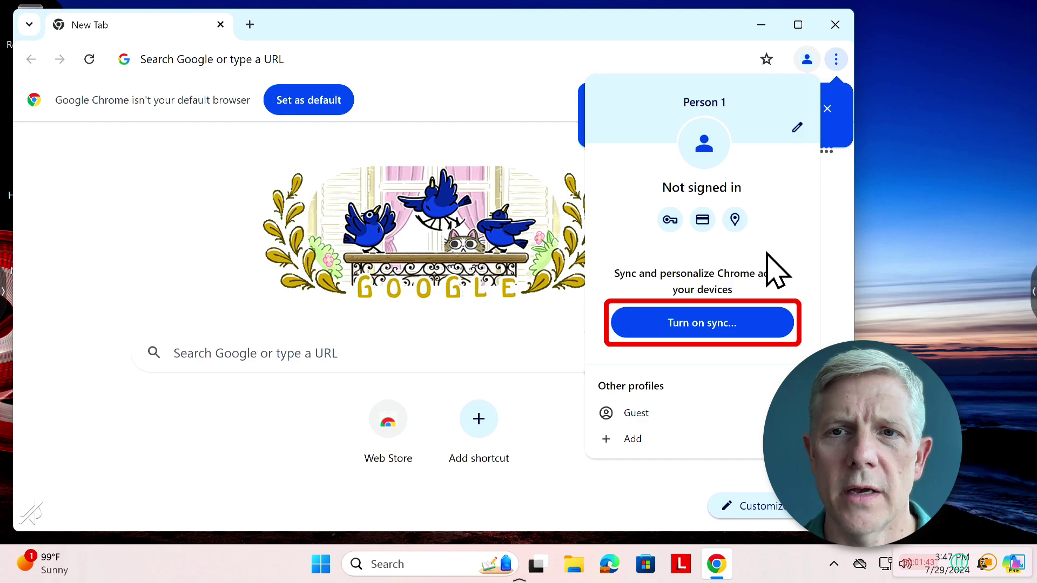
{"action": "left_click", "coordinate": [723, 321]}
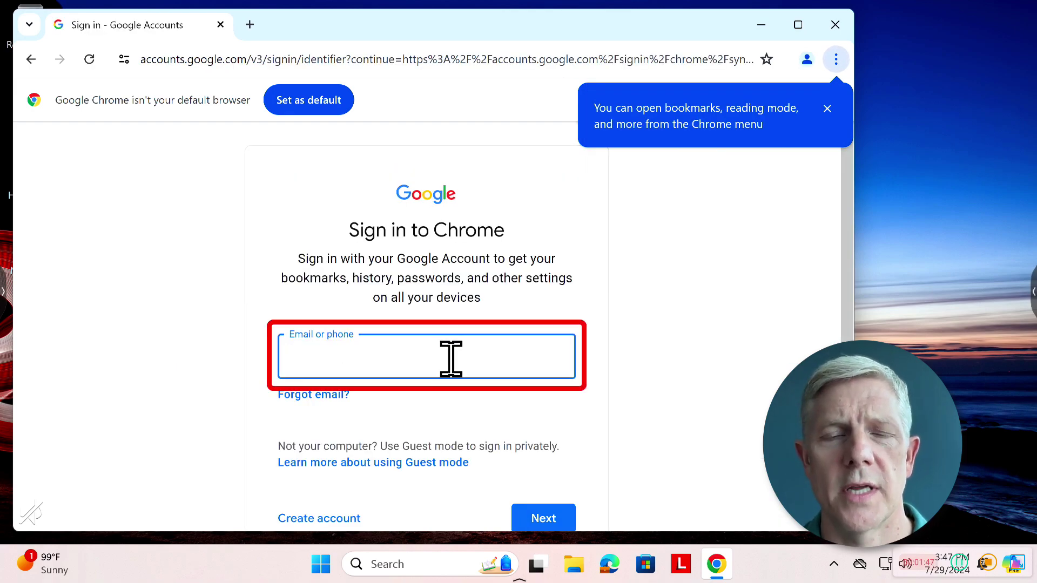
{"action": "type", "text": "username@"}
{"action": "type", "text": "episd"}
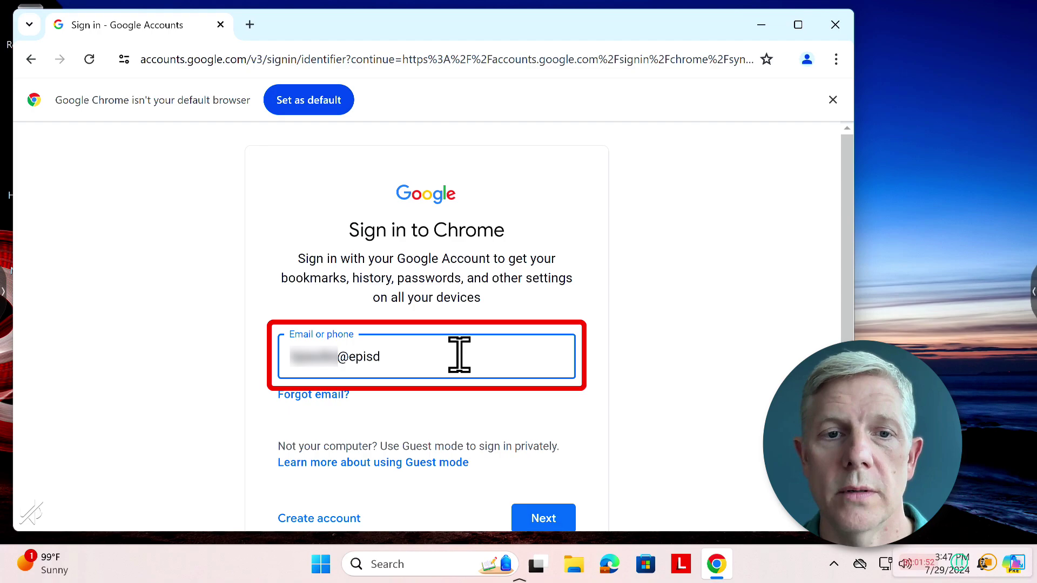
{"action": "type", "text": ".org"}
{"action": "left_click", "coordinate": [566, 524]}
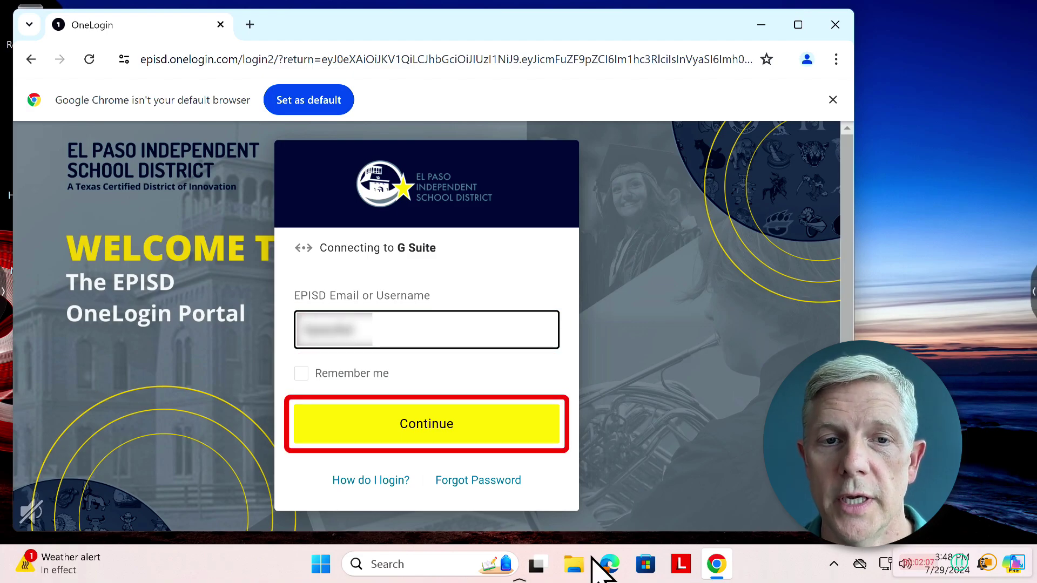
Step: Sign in to OneLogin with the account password, checking Remember me and Keep me signed in
{"action": "left_click", "coordinate": [302, 374]}
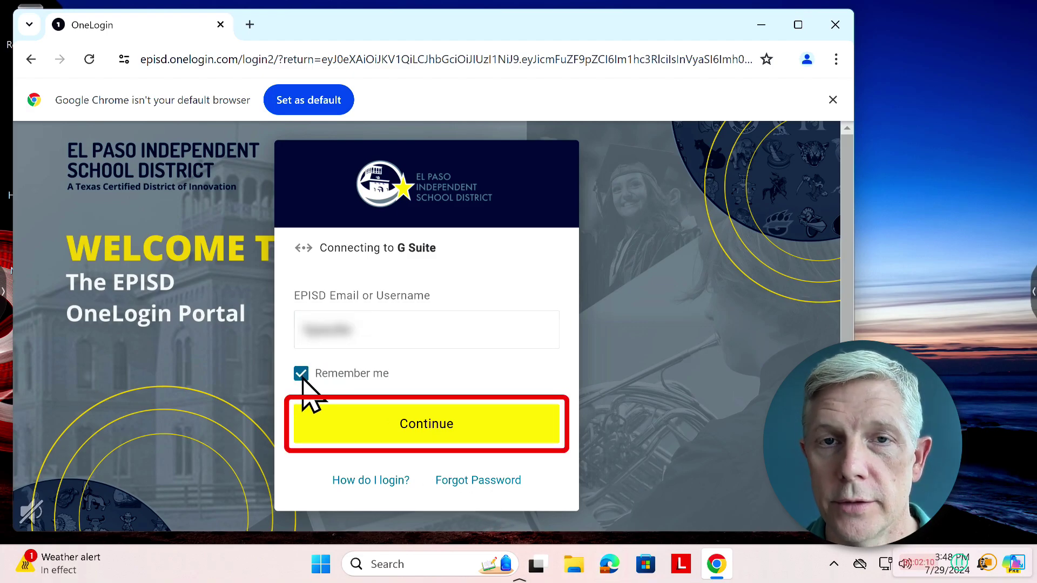
{"action": "left_click", "coordinate": [340, 432]}
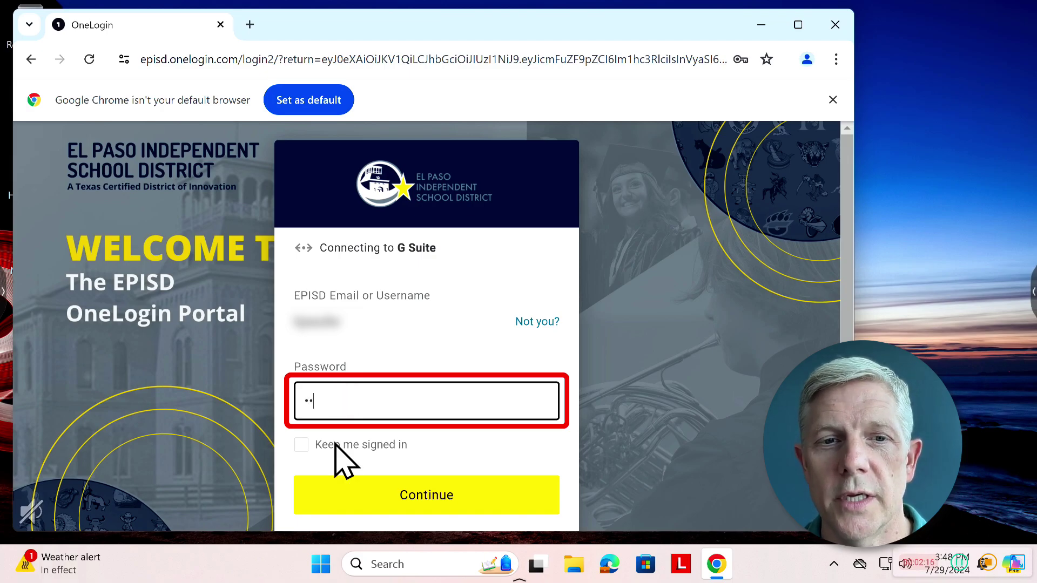
{"action": "type", "text": "••••••••••"}
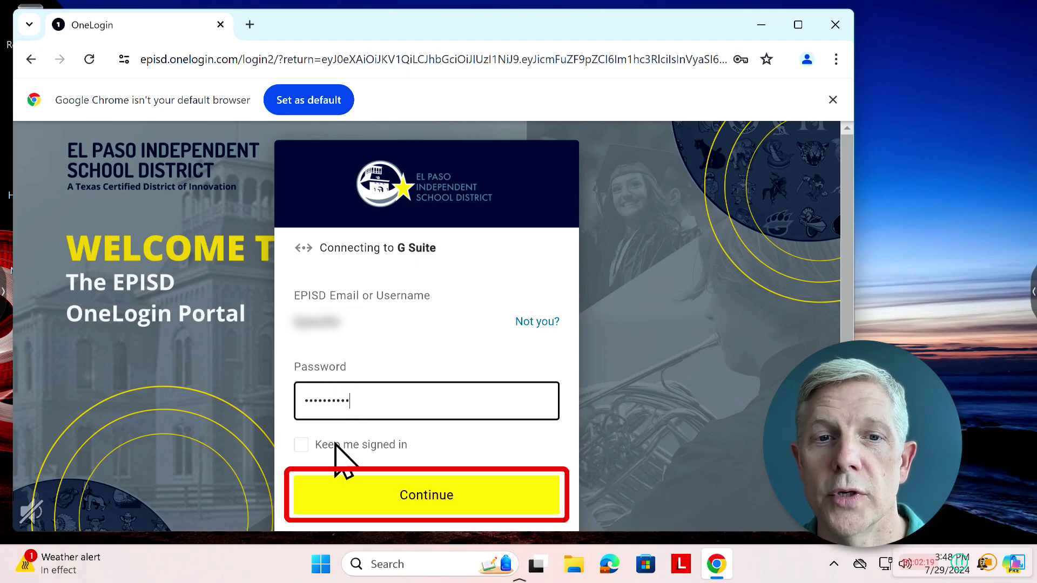
{"action": "left_click", "coordinate": [301, 444]}
{"action": "left_click", "coordinate": [328, 495]}
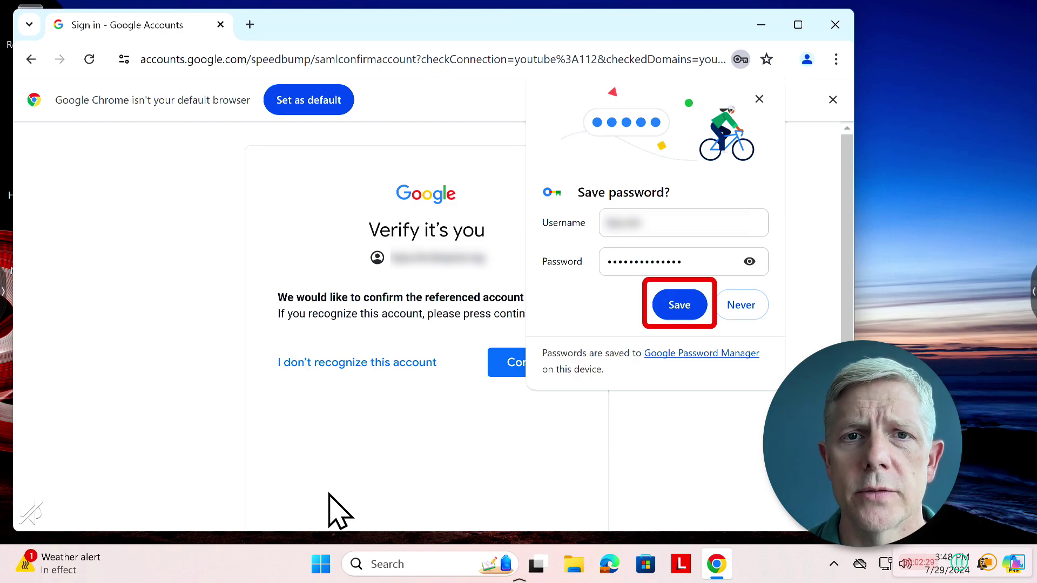
Step: Save the password, confirm the account, accept the district-managed profile and turn on sync
{"action": "left_click", "coordinate": [680, 305]}
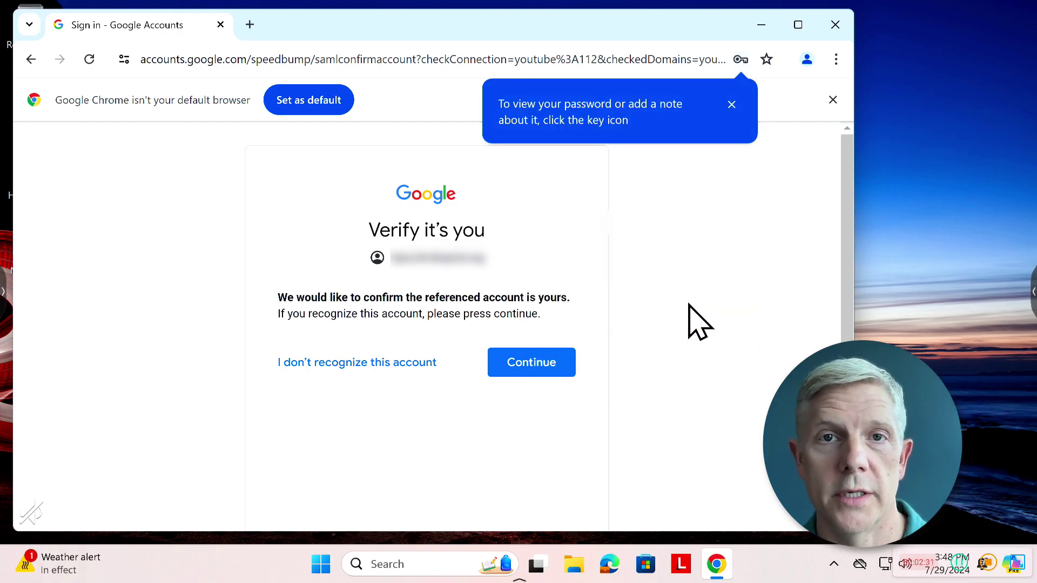
{"action": "left_click", "coordinate": [731, 105]}
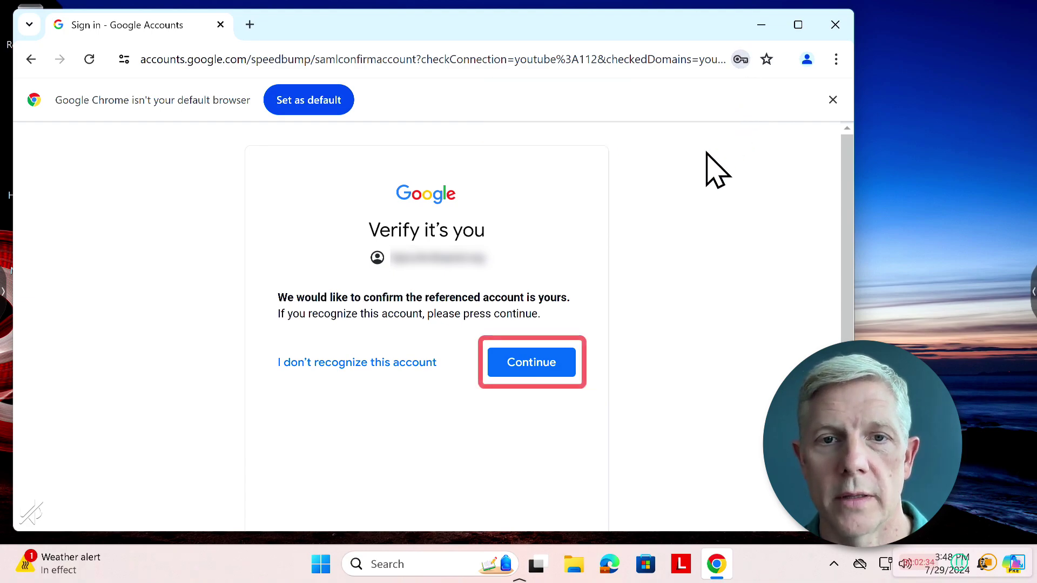
{"action": "left_click", "coordinate": [517, 372]}
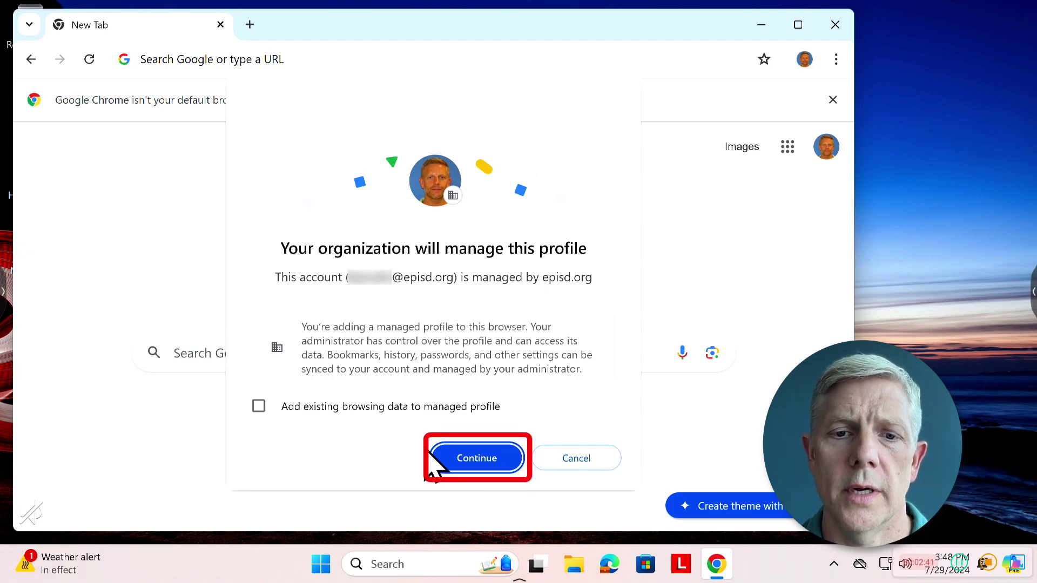
{"action": "left_click", "coordinate": [468, 456]}
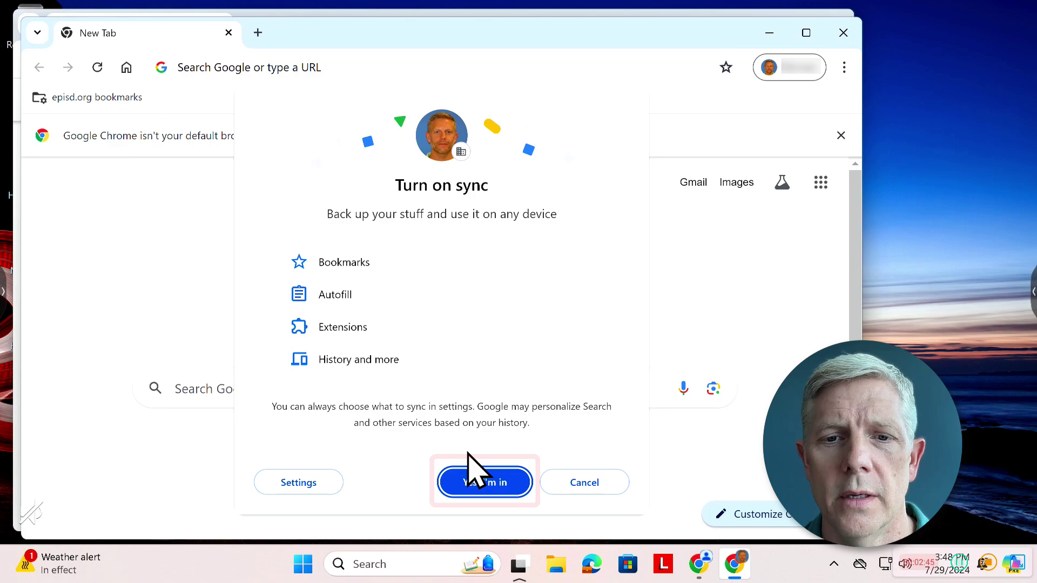
{"action": "left_click", "coordinate": [495, 492]}
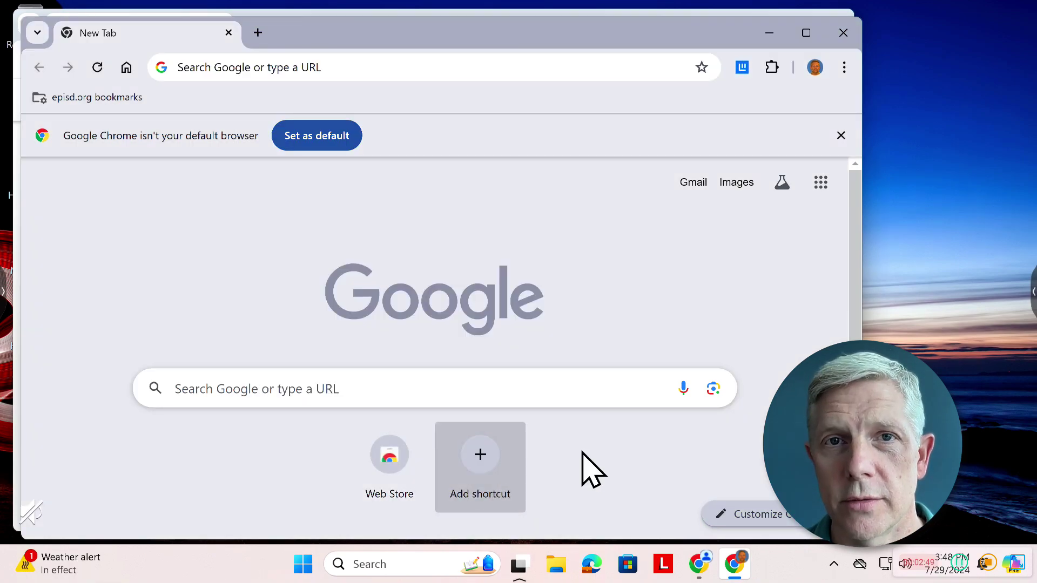
Step: Close the default-browser infobar, open the Schoology bookmark and submit the e-mail for Microsoft sign-in
{"action": "left_click", "coordinate": [841, 135]}
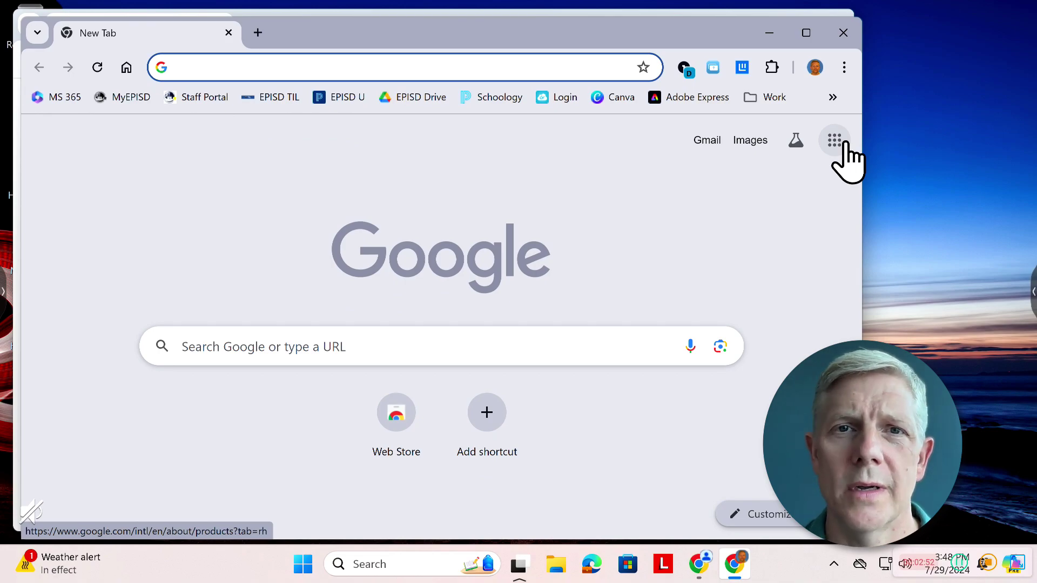
{"action": "left_click", "coordinate": [493, 99]}
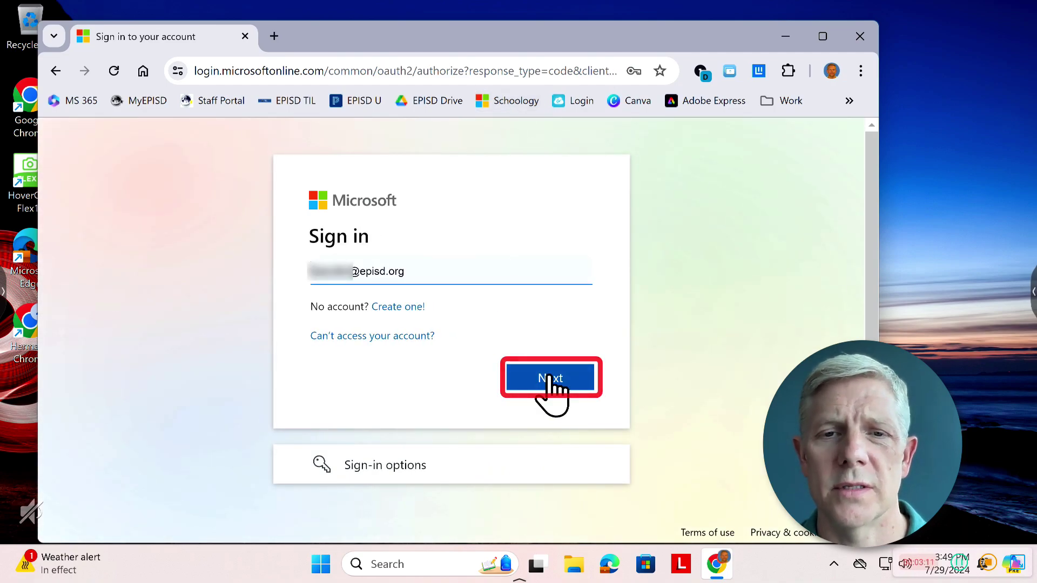
{"action": "left_click", "coordinate": [549, 377]}
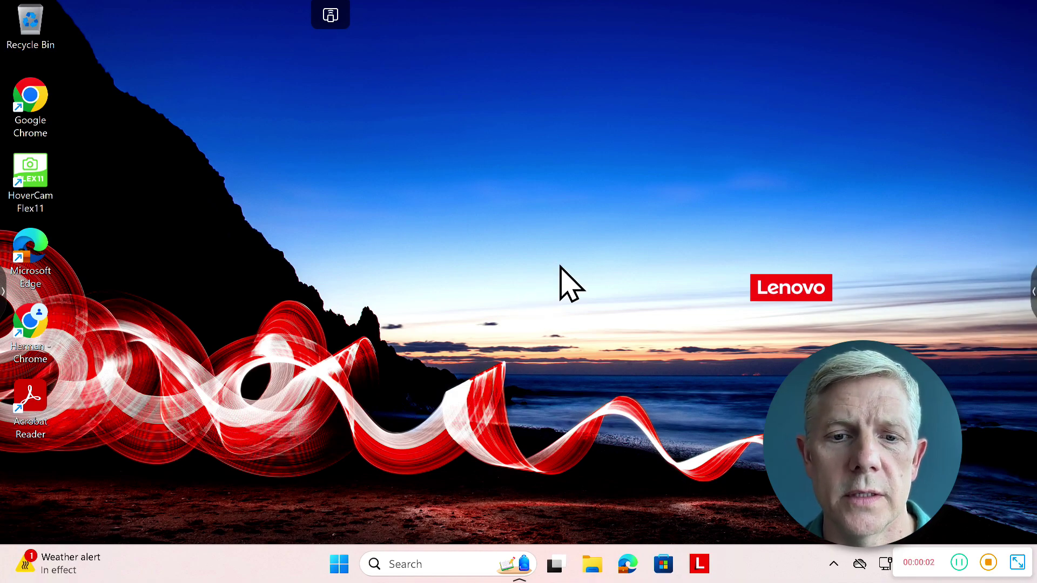
Step: Sign out of the district account using the account name in the Start menu
{"action": "left_click", "coordinate": [339, 564]}
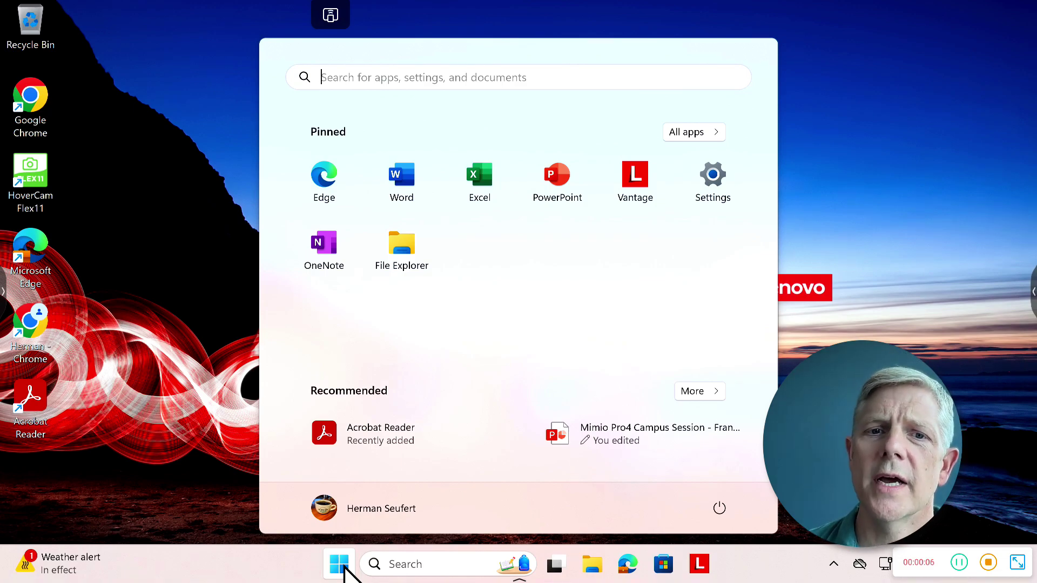
{"action": "left_click", "coordinate": [409, 512]}
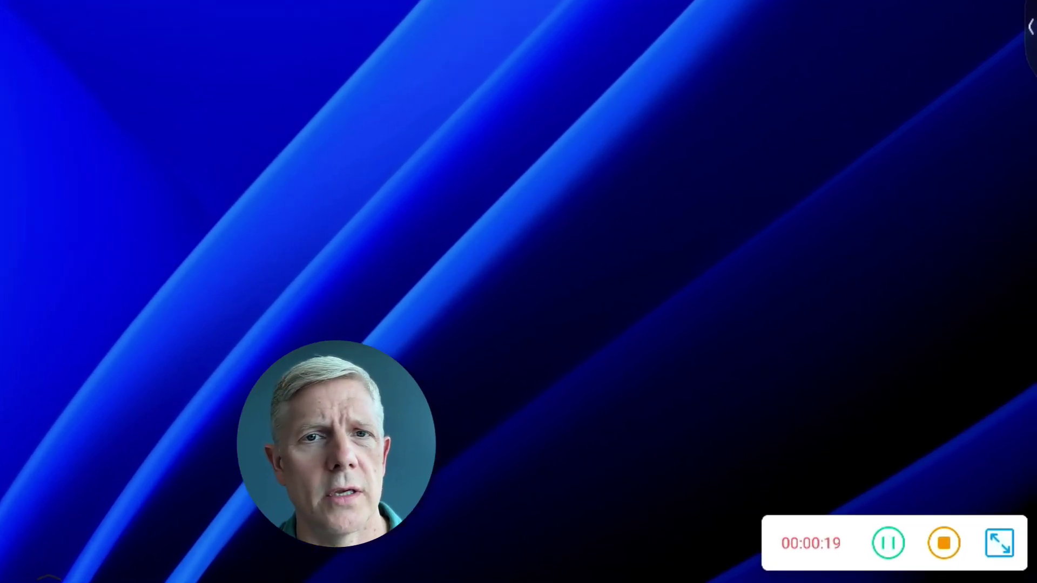
Step: Leave the lock screen and show the Sleep, Shut down and Restart power menu
{"action": "left_click", "coordinate": [530, 251]}
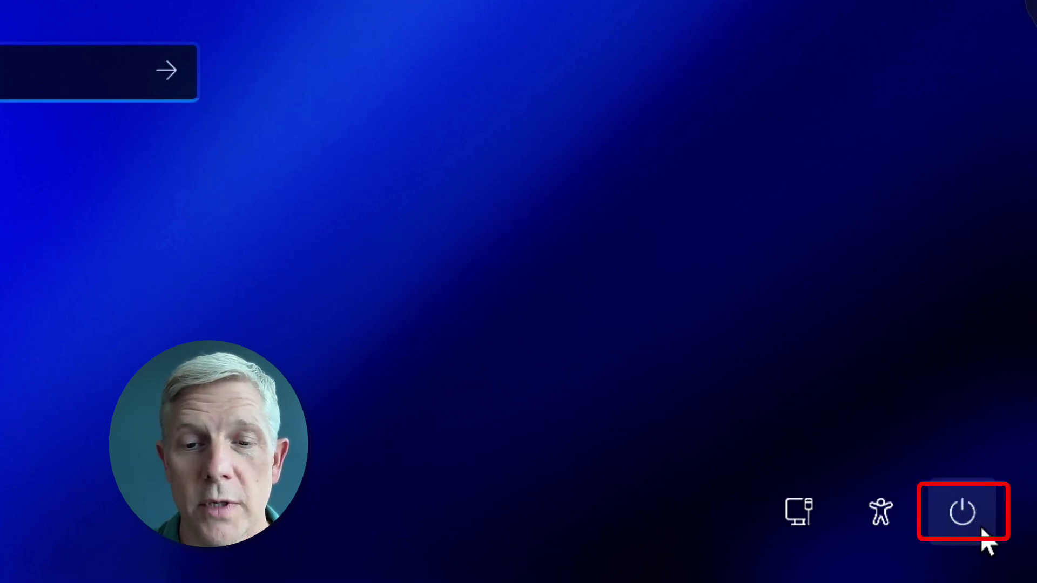
{"action": "left_click", "coordinate": [964, 510]}
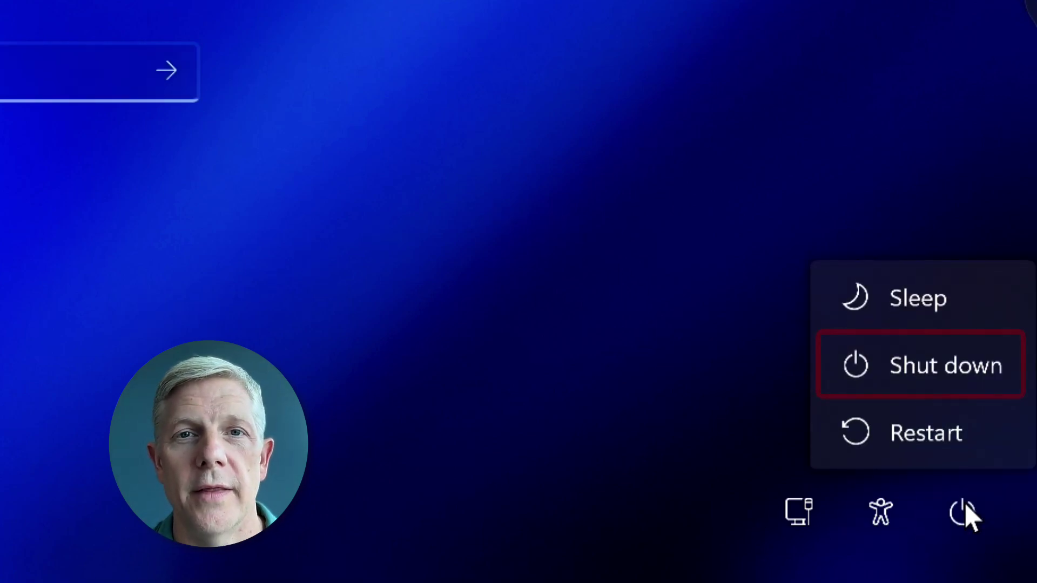